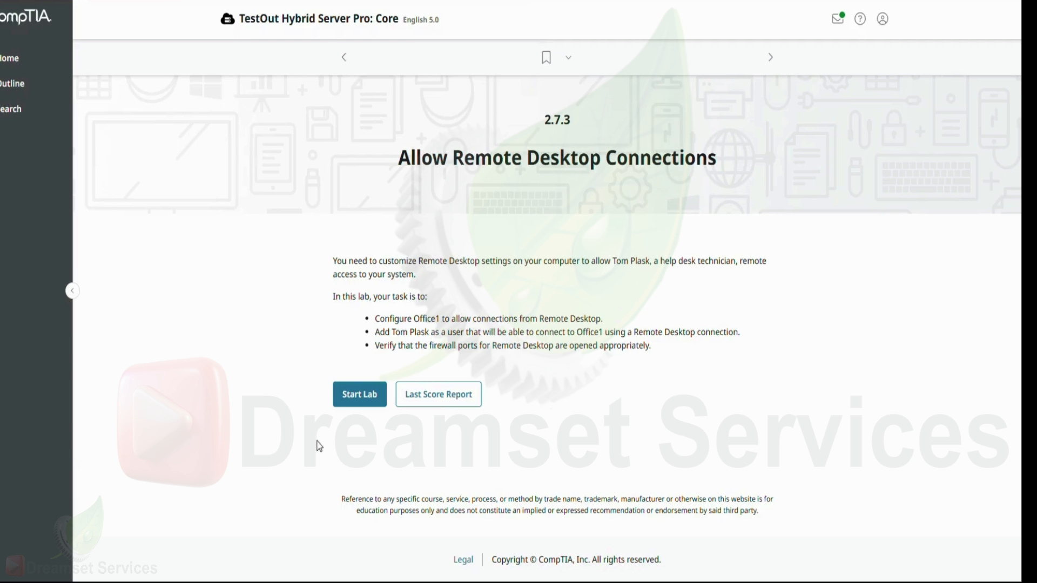
Start the Allow Remote Desktop Connections lab and open Windows Settings in a maximized window
{"action": "left_click", "coordinate": [359, 397]}
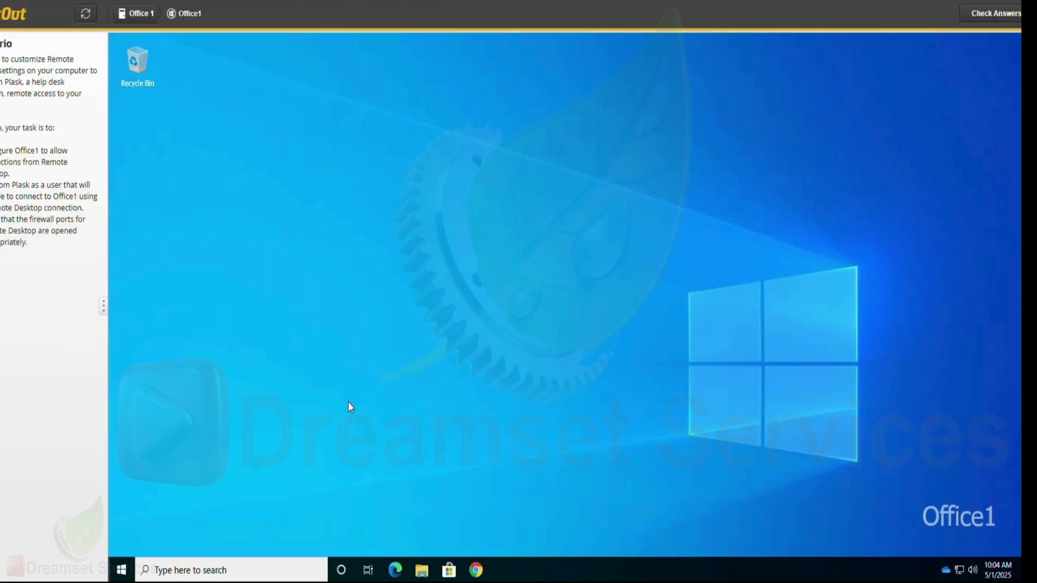
{"action": "left_click", "coordinate": [122, 568]}
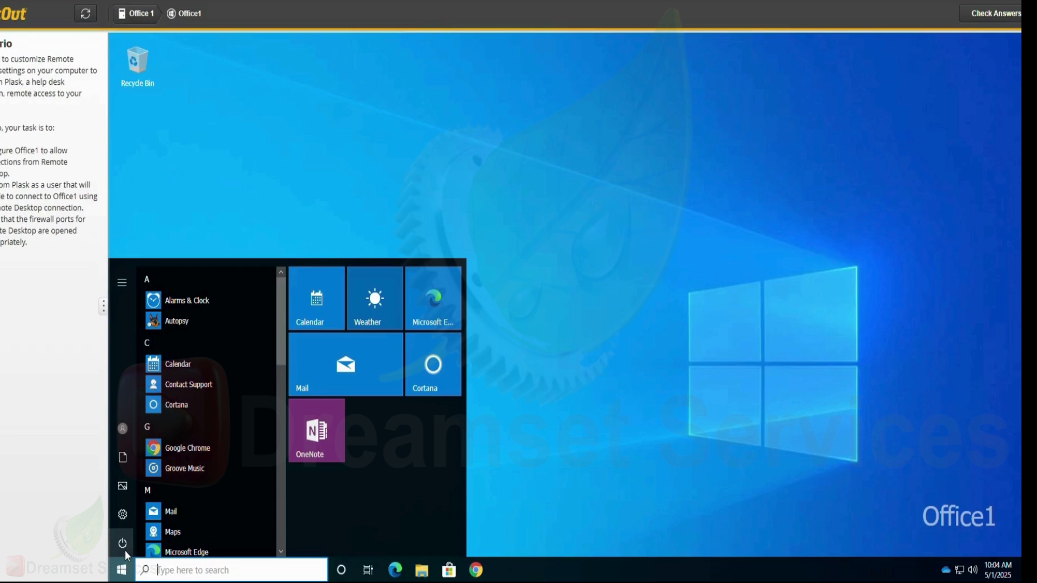
{"action": "left_click", "coordinate": [127, 521]}
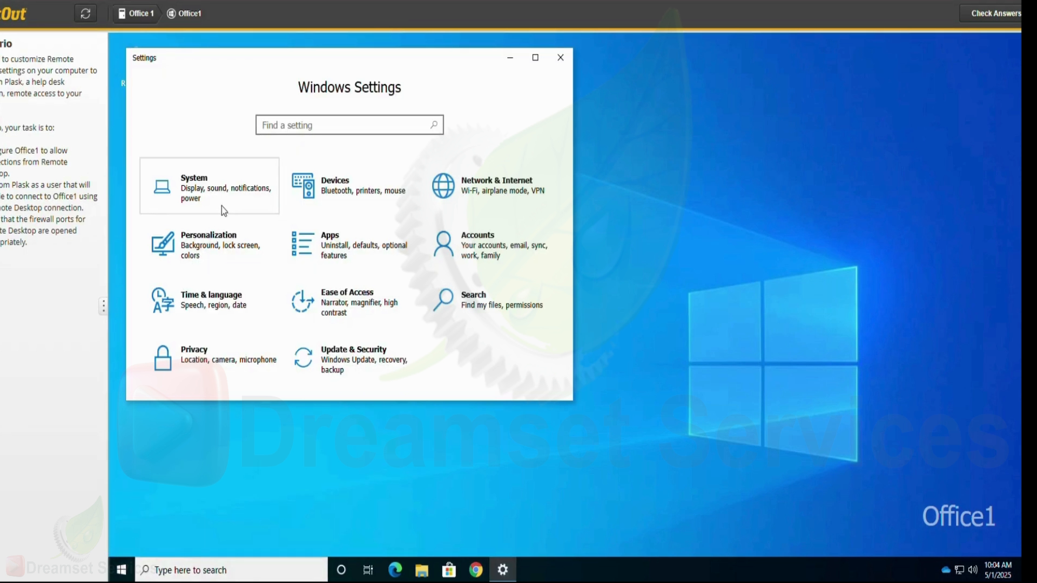
{"action": "left_click", "coordinate": [537, 62]}
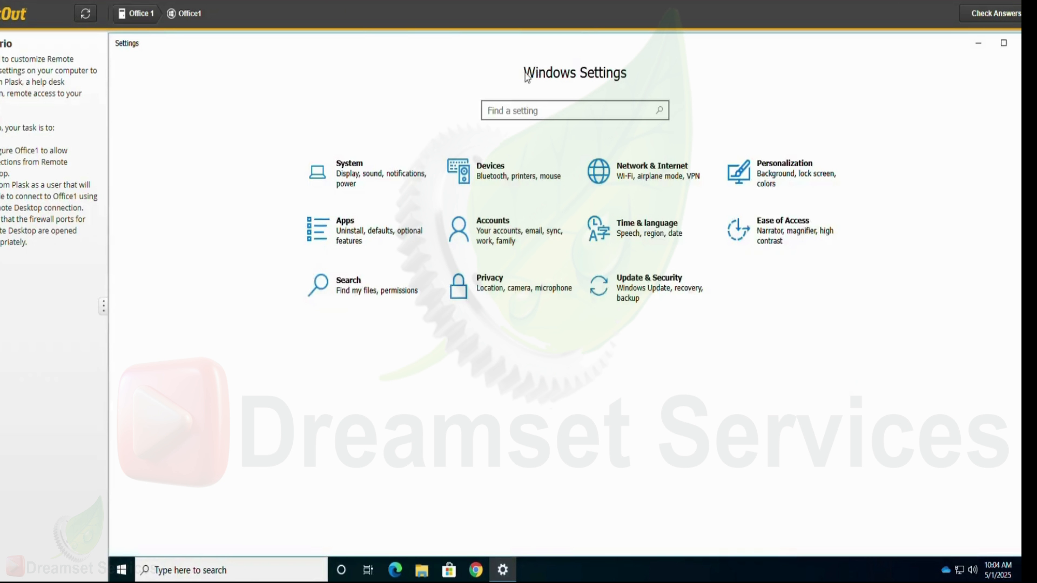
Enable Remote Desktop in the system settings of Office1 and confirm the change
{"action": "left_click", "coordinate": [388, 167]}
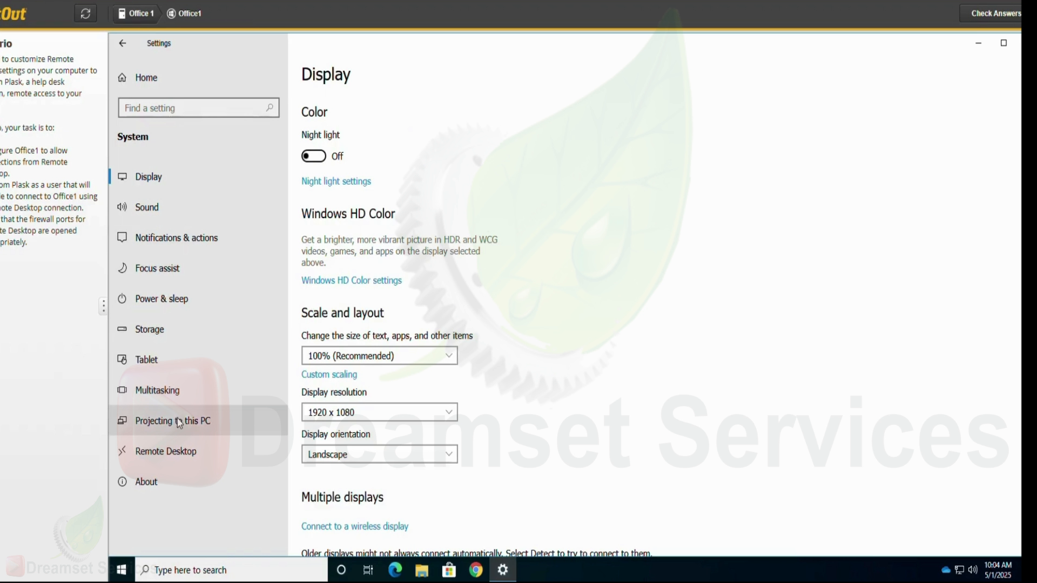
{"action": "left_click", "coordinate": [175, 448]}
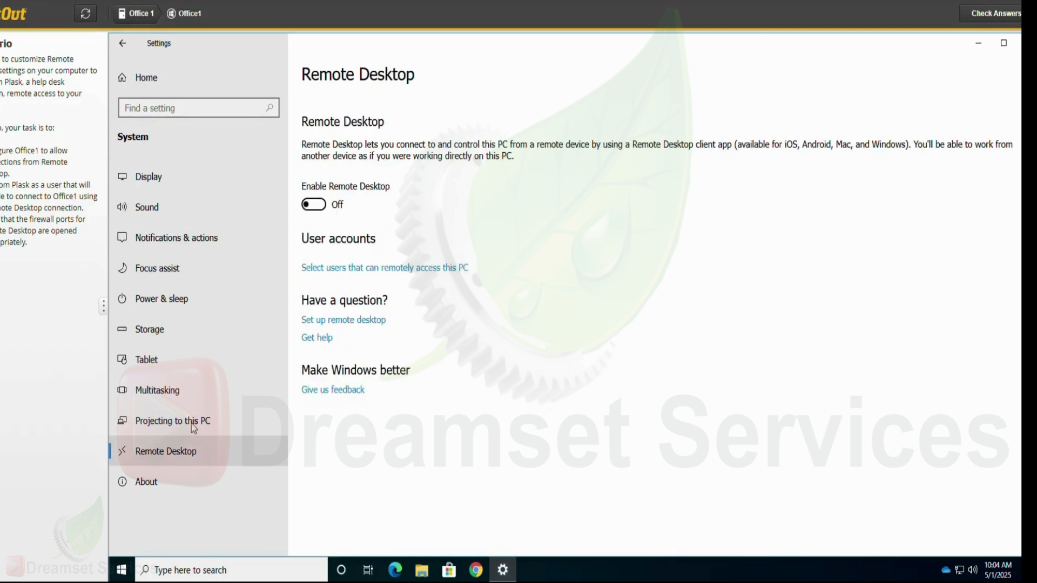
{"action": "left_click", "coordinate": [319, 205]}
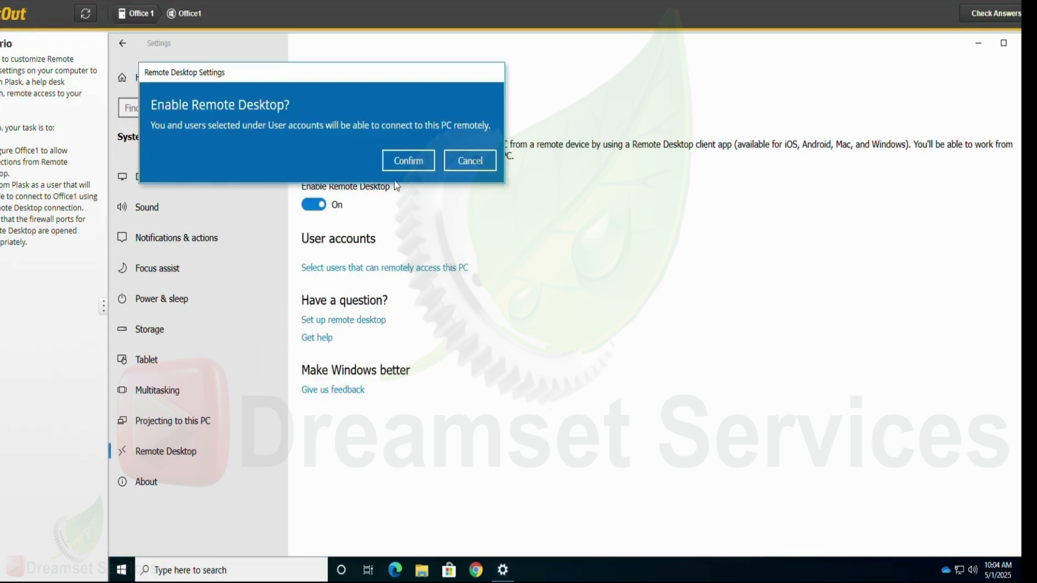
{"action": "left_click", "coordinate": [414, 169]}
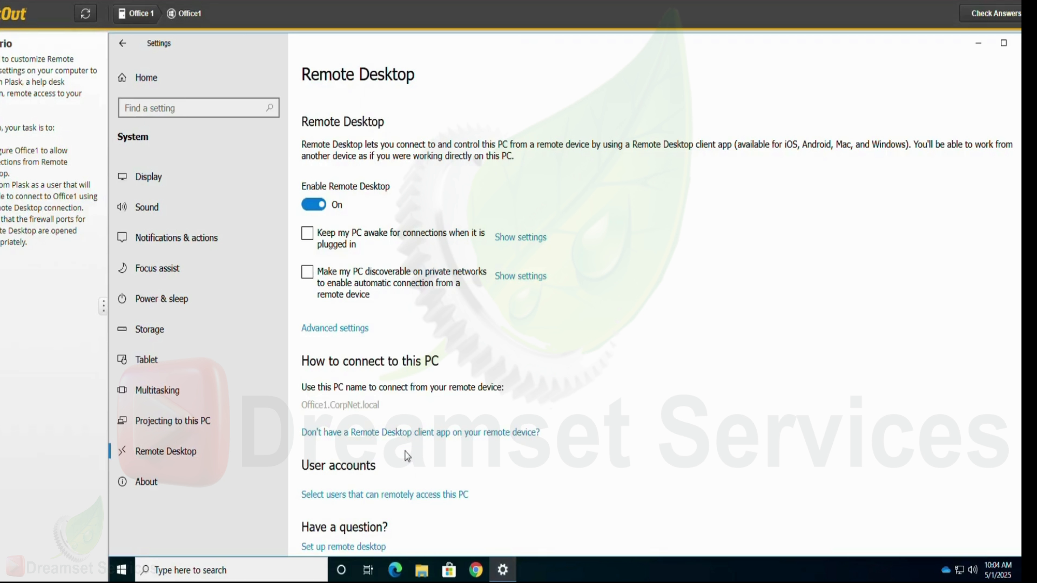
Add the help desk technician named in the scenario as a Remote Desktop user, checking the name against CorpNet.local
{"action": "left_click", "coordinate": [410, 496]}
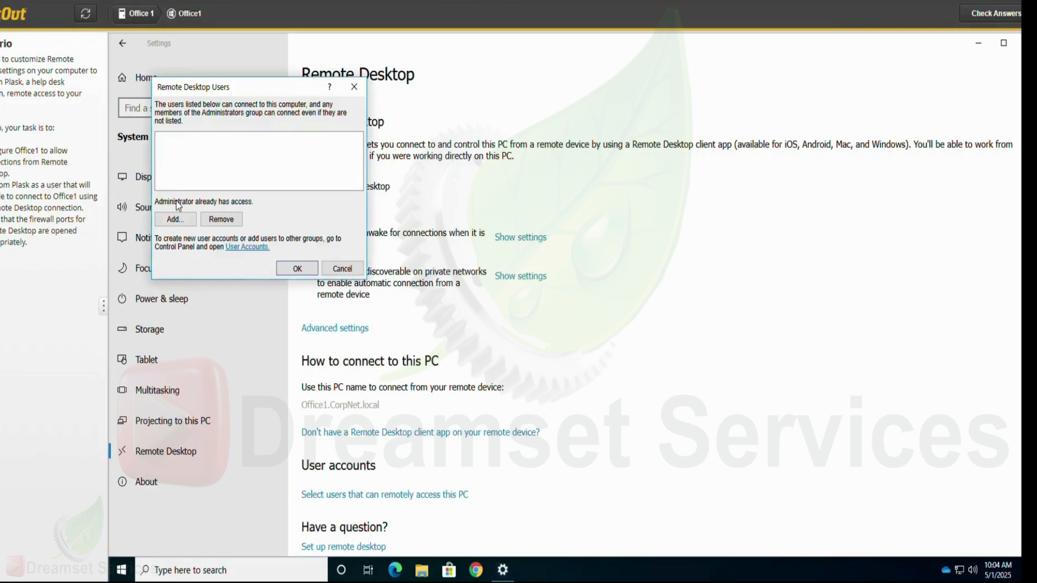
{"action": "left_click", "coordinate": [174, 220]}
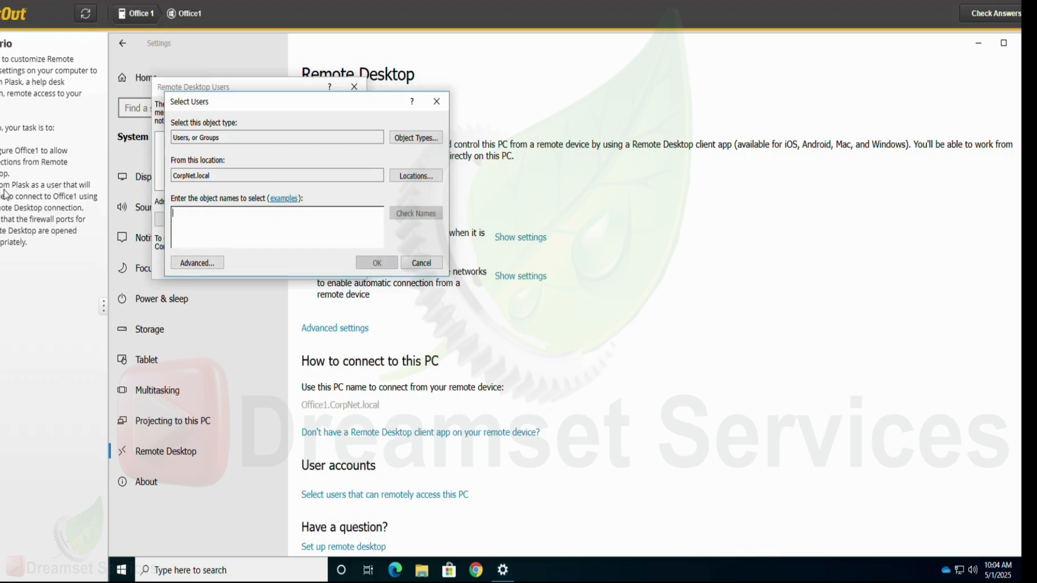
{"action": "left_click_drag", "start_coordinate": [1, 190], "coordinate": [29, 189]}
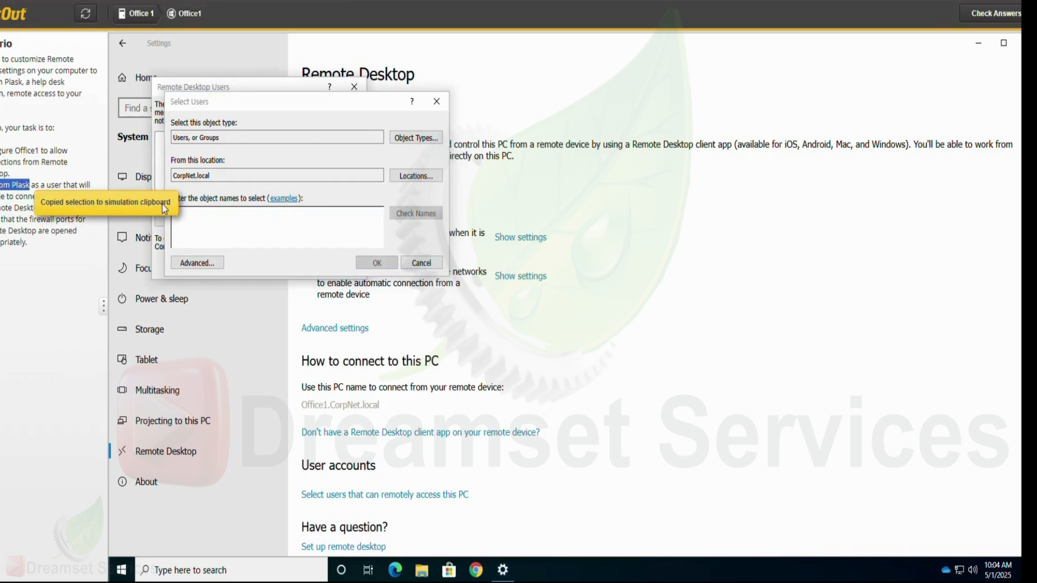
{"action": "left_click", "coordinate": [246, 231]}
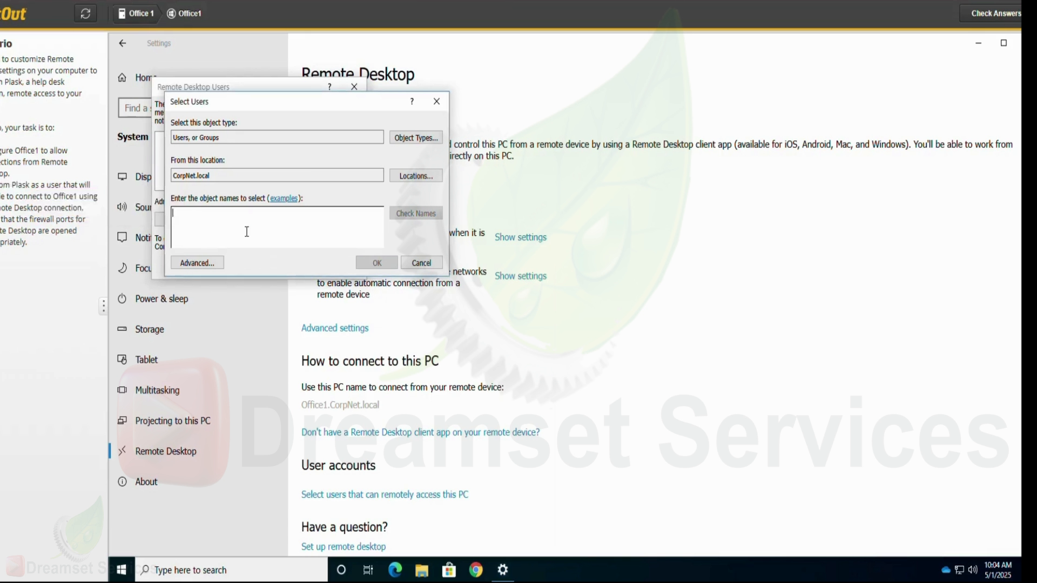
{"action": "type", "text": "Tom Plask"}
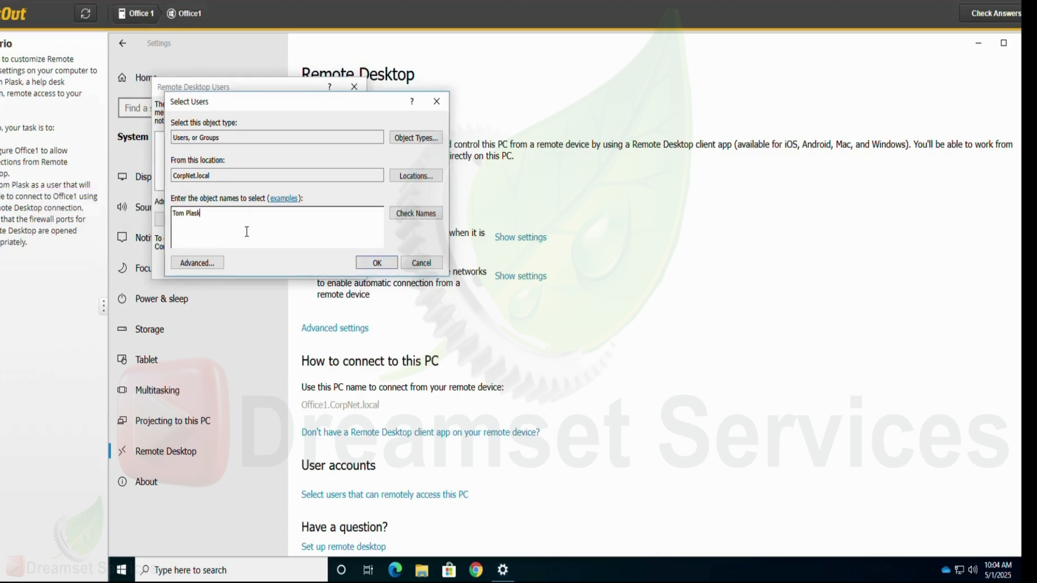
{"action": "left_click", "coordinate": [412, 214]}
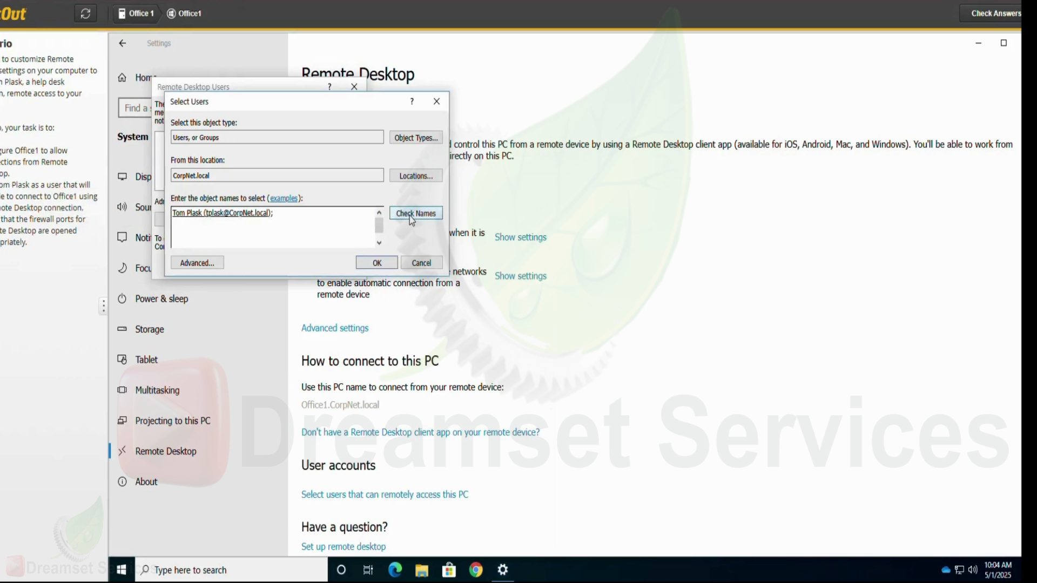
{"action": "left_click", "coordinate": [377, 264]}
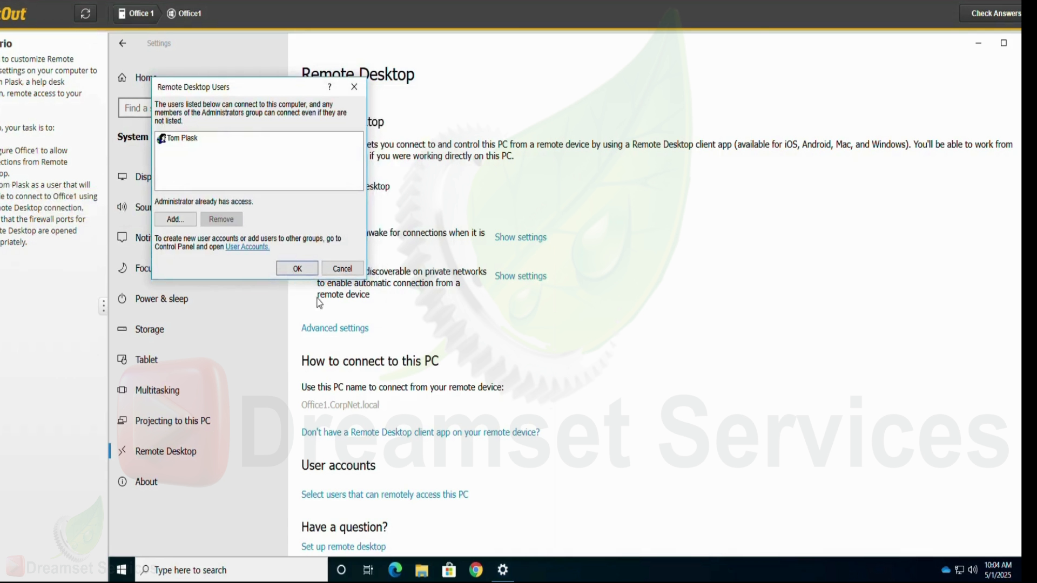
{"action": "left_click", "coordinate": [311, 272]}
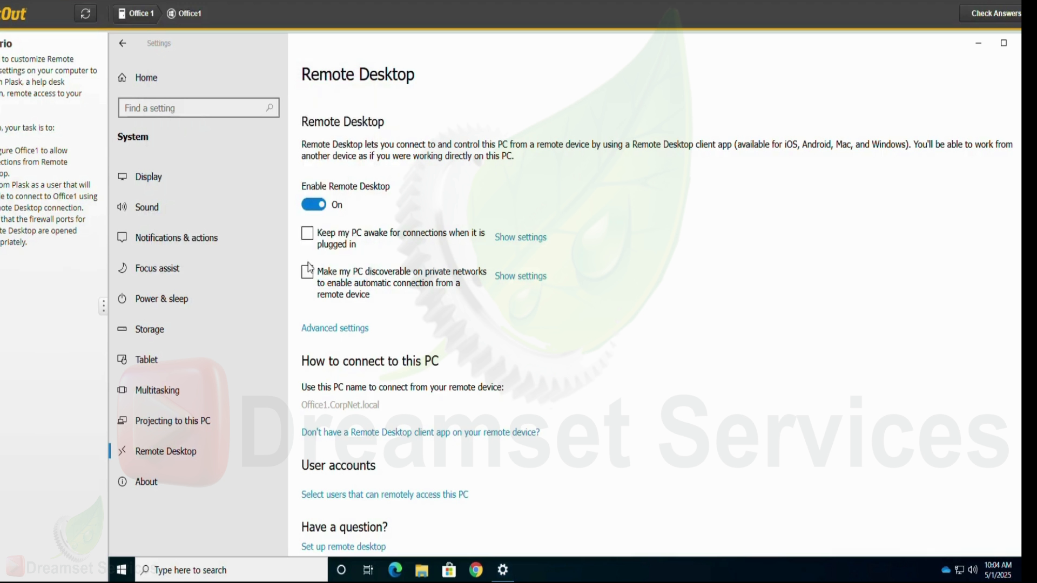
Open the list of apps allowed through the firewall from the Firewall & network protection settings of Windows Security
{"action": "left_click", "coordinate": [190, 186]}
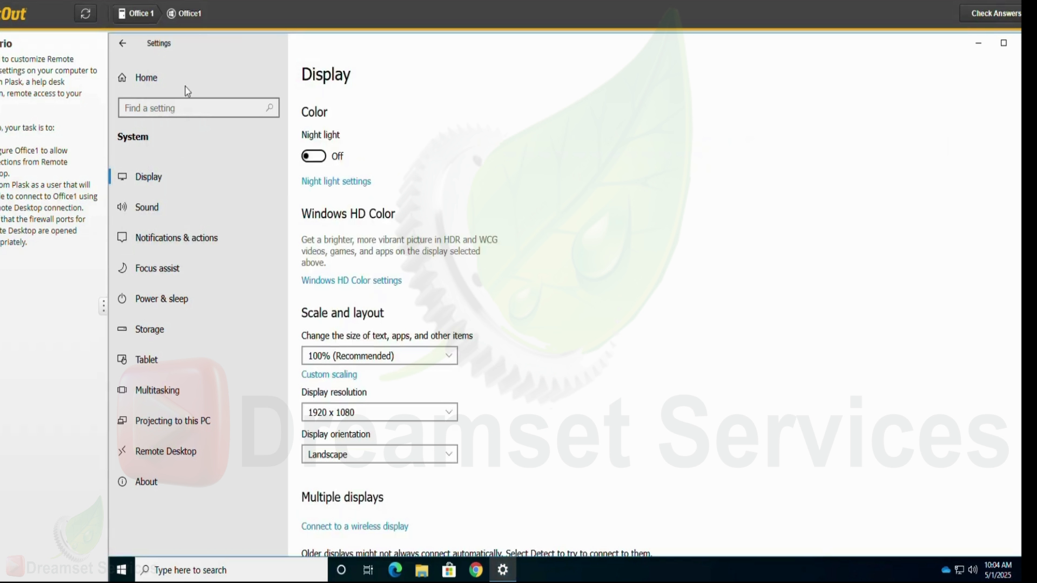
{"action": "left_click", "coordinate": [187, 71]}
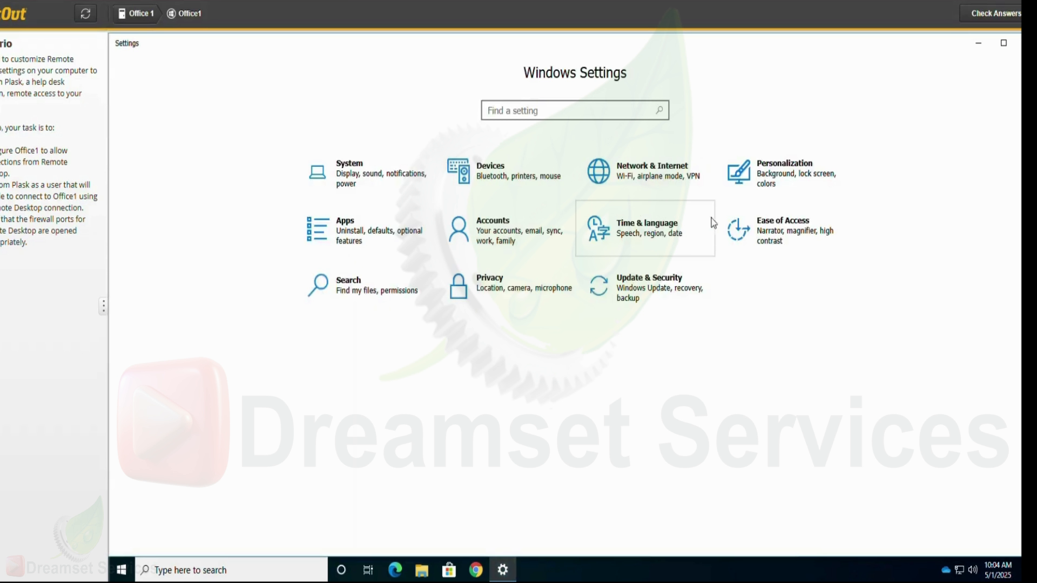
{"action": "left_click", "coordinate": [683, 292]}
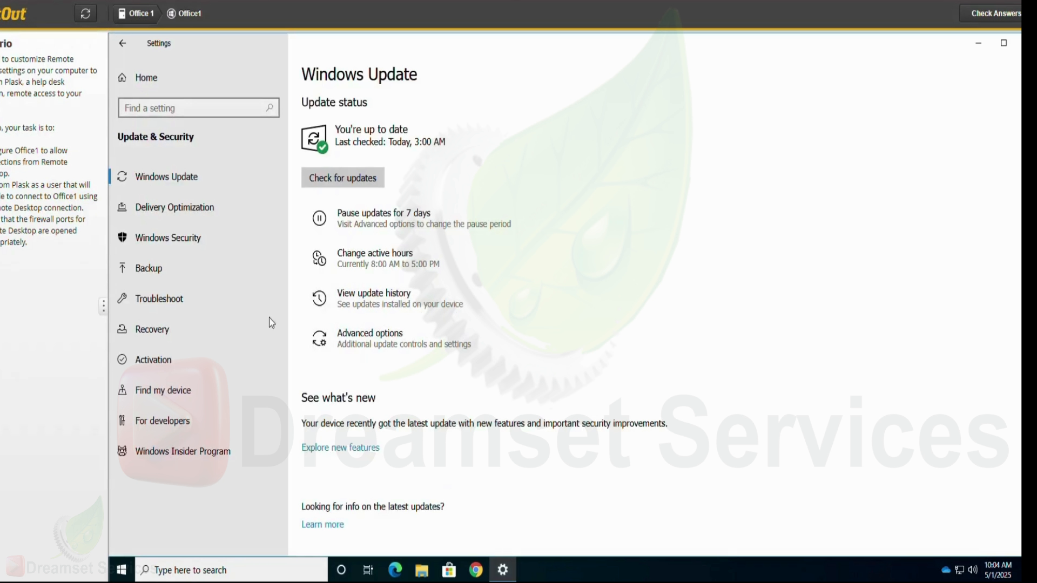
{"action": "left_click", "coordinate": [206, 238]}
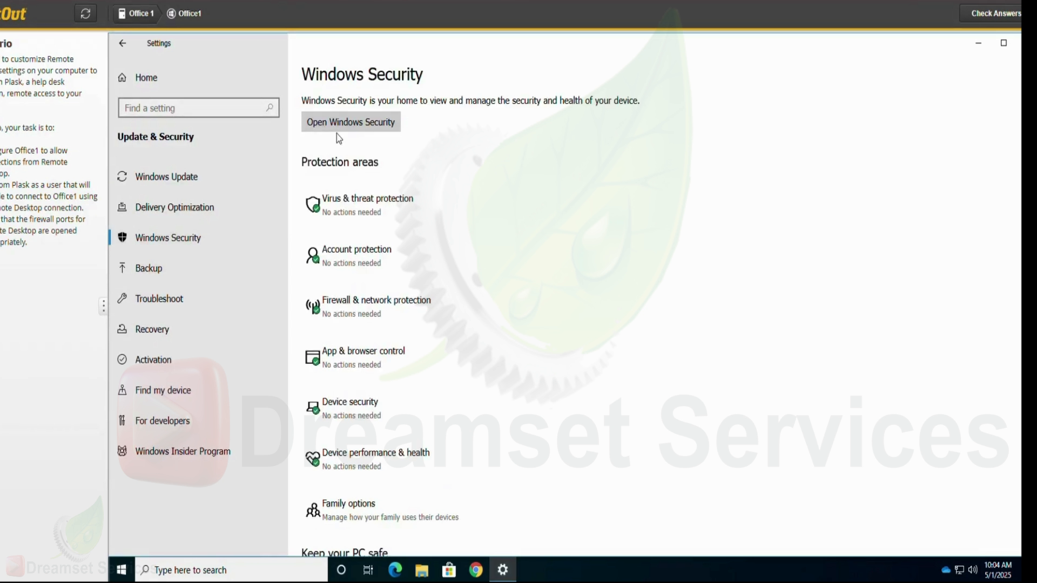
{"action": "scroll", "coordinate": [369, 216], "scroll_direction": "down", "scroll_amount": 3}
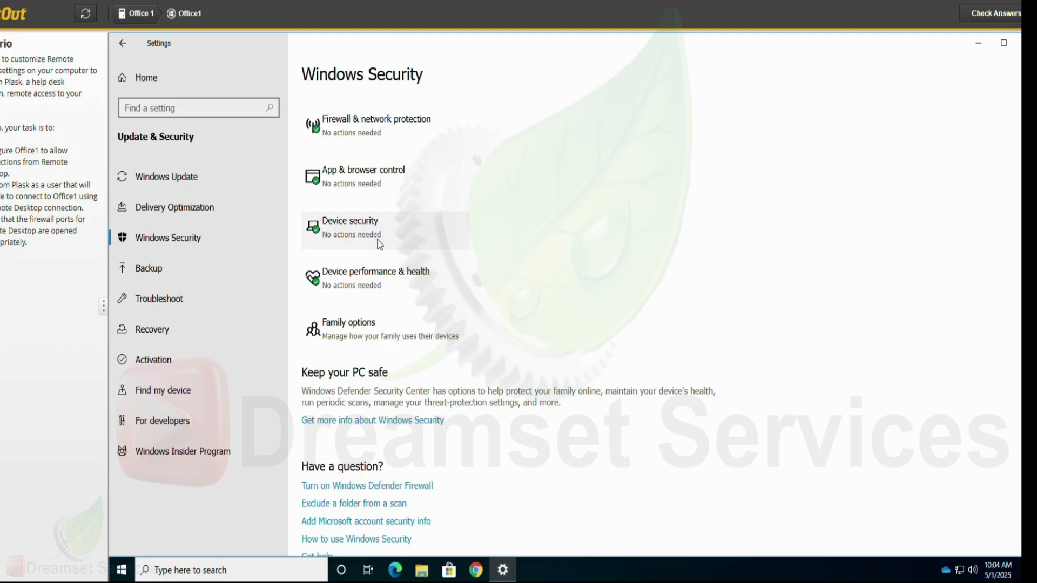
{"action": "left_click", "coordinate": [399, 128]}
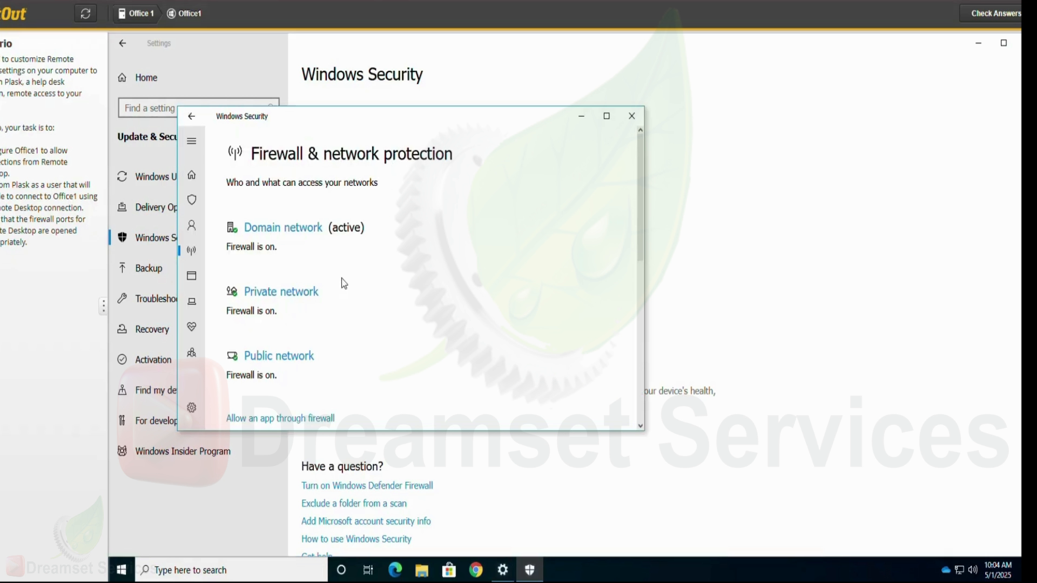
{"action": "scroll", "coordinate": [338, 291], "scroll_direction": "down", "scroll_amount": 4}
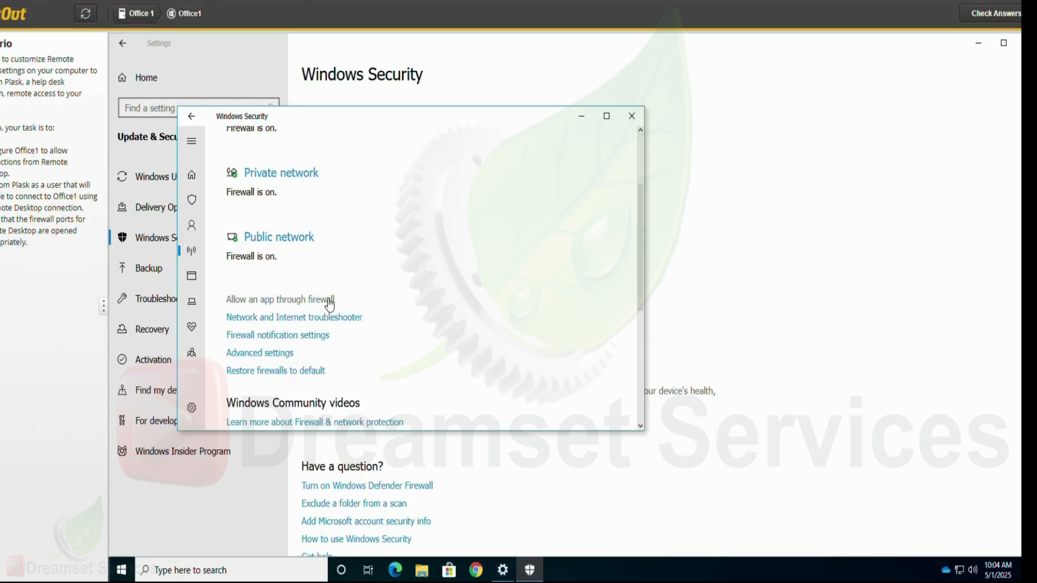
{"action": "left_click", "coordinate": [329, 301]}
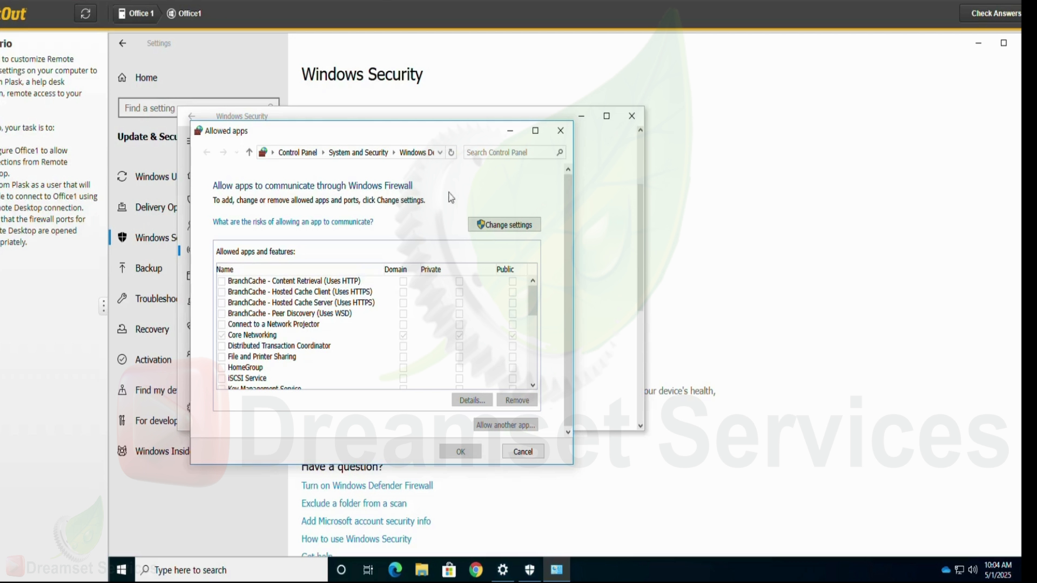
Unlock the allowed apps list, check the Remote Desktop entry for the domain, private and public networks, and accept the settings
{"action": "left_click", "coordinate": [504, 225]}
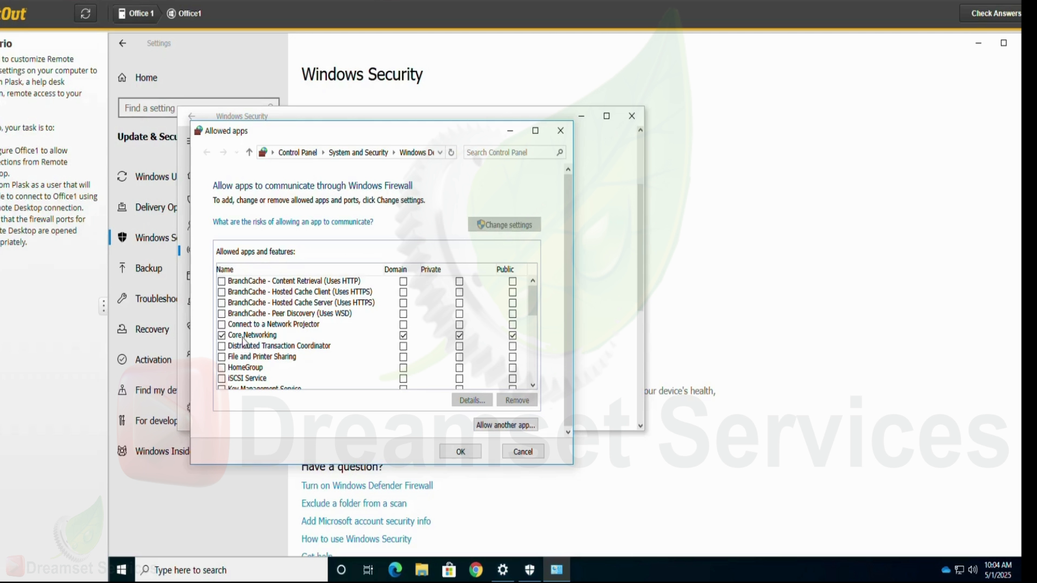
{"action": "scroll", "coordinate": [244, 339], "scroll_direction": "down", "scroll_amount": 1}
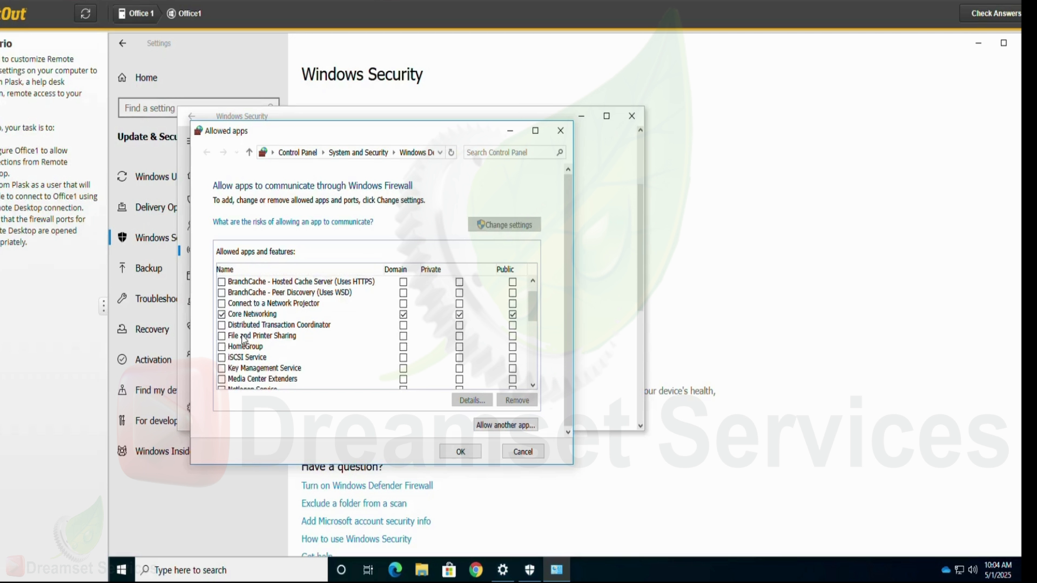
{"action": "scroll", "coordinate": [244, 339], "scroll_direction": "down", "scroll_amount": 1}
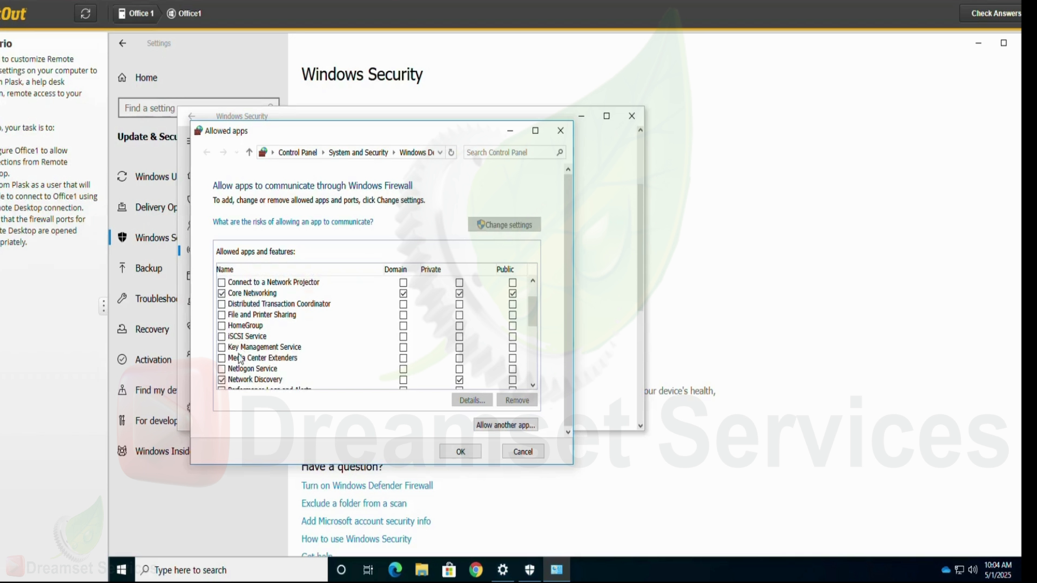
{"action": "scroll", "coordinate": [238, 373], "scroll_direction": "down", "scroll_amount": 1}
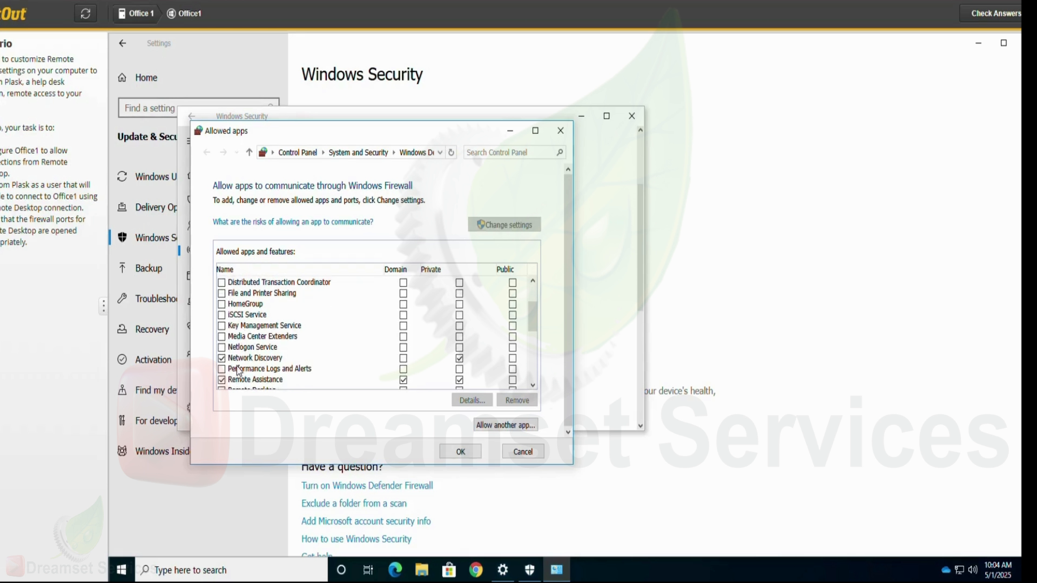
{"action": "scroll", "coordinate": [239, 369], "scroll_direction": "down", "scroll_amount": 1}
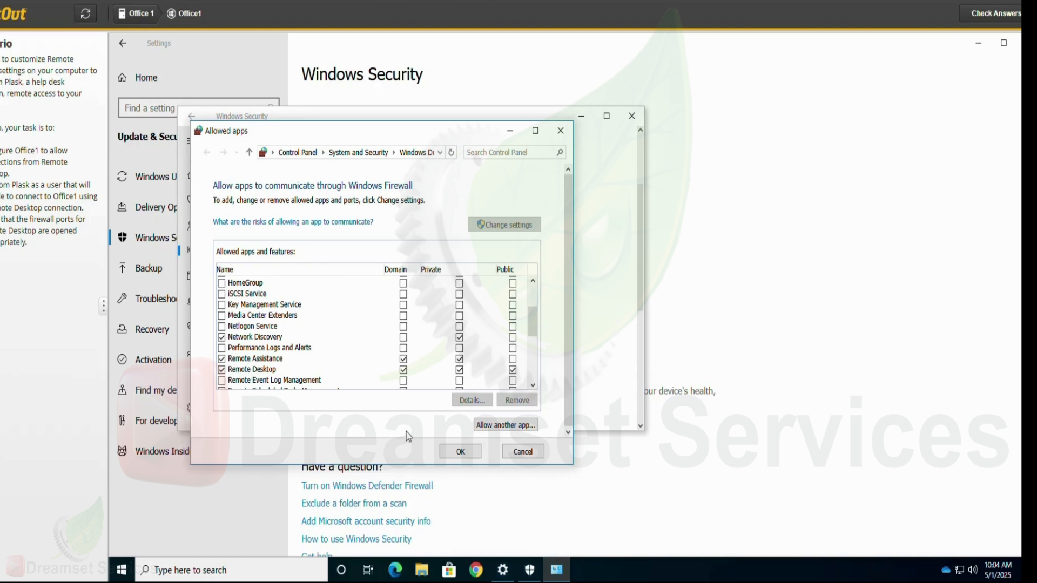
{"action": "left_click", "coordinate": [459, 453]}
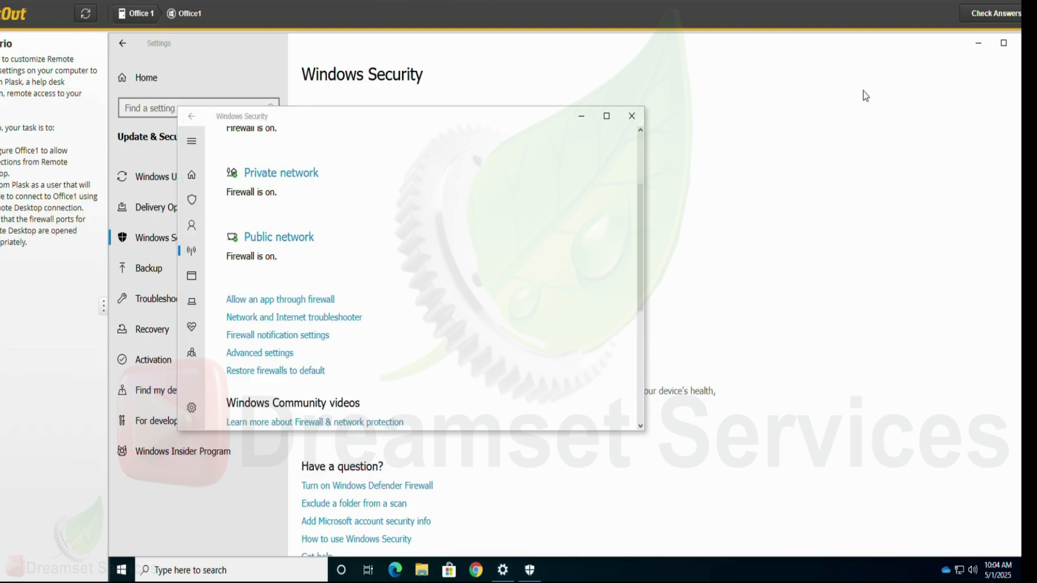
Request a check of the lab answers
{"action": "left_click", "coordinate": [980, 15]}
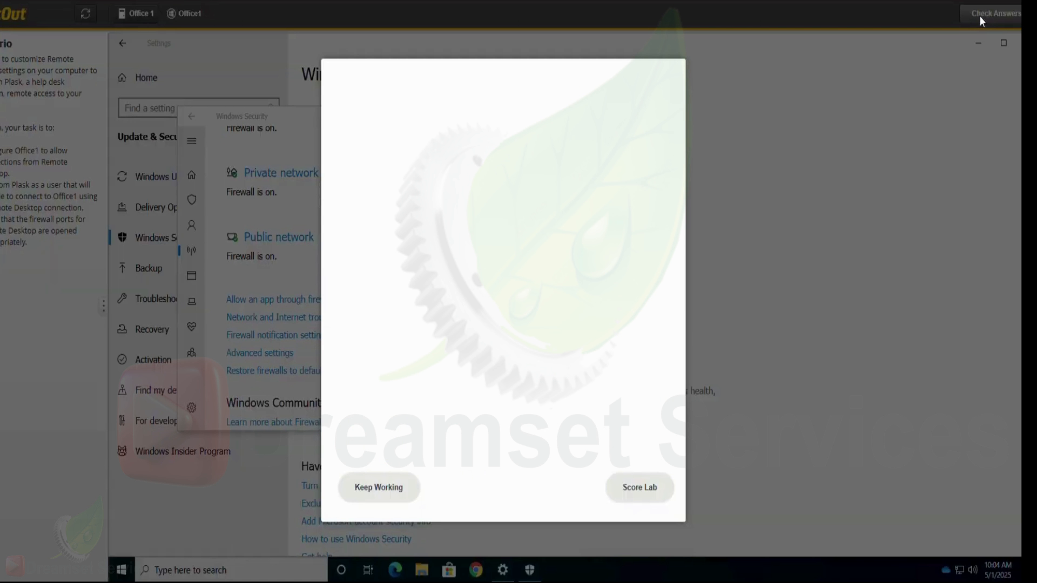